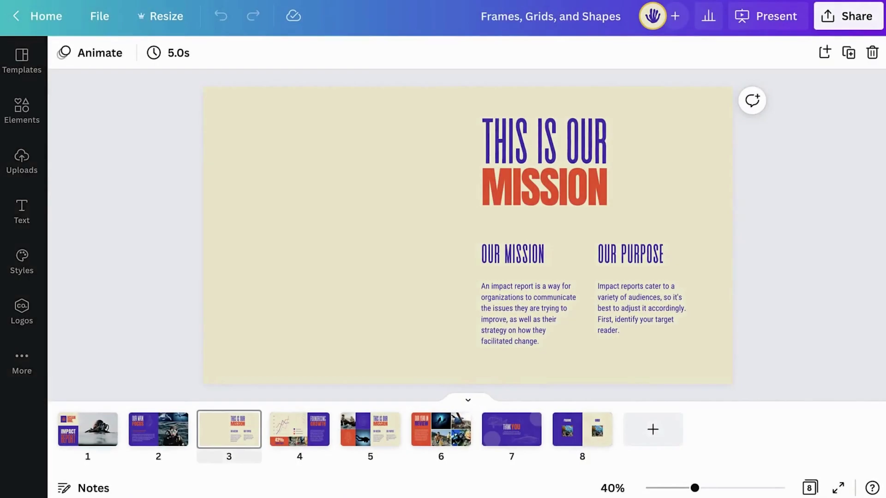
- Add a square frame from the Elements Frames category to the left side of slide 3
left_click(21, 105)
left_click(125, 67)
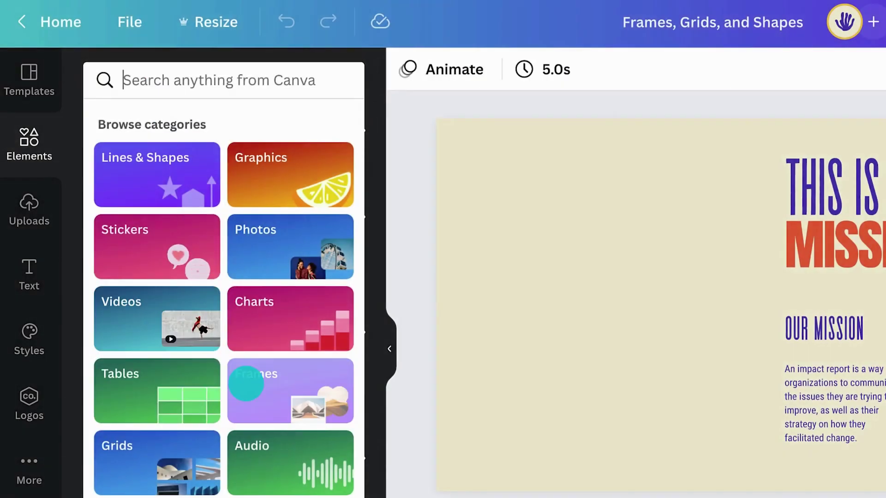
left_click(245, 384)
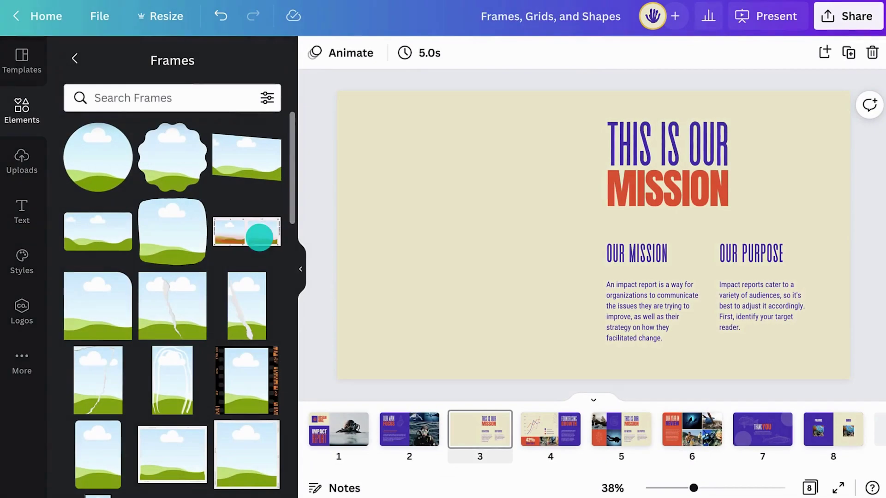
scroll(292, 208, "down", 10)
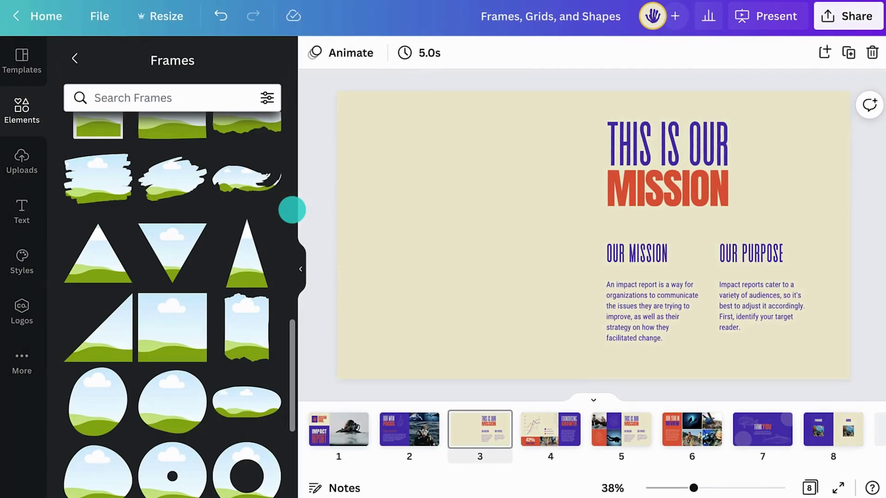
left_click(174, 323)
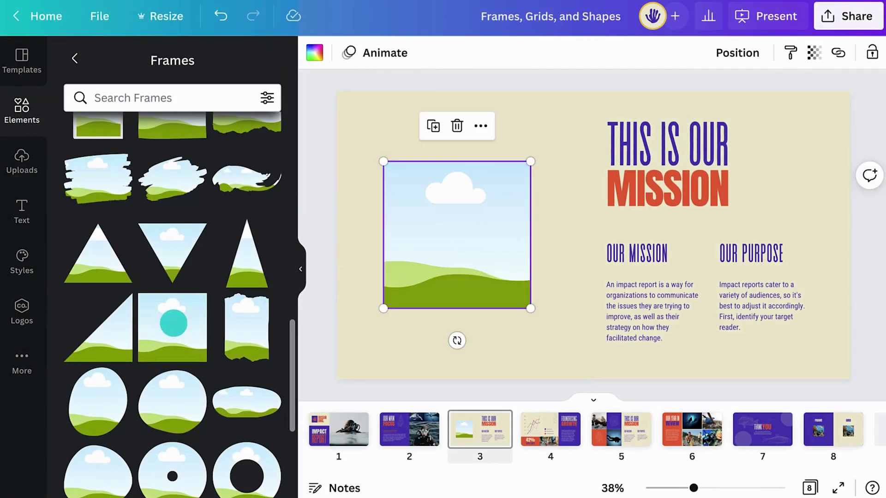
left_click(73, 58)
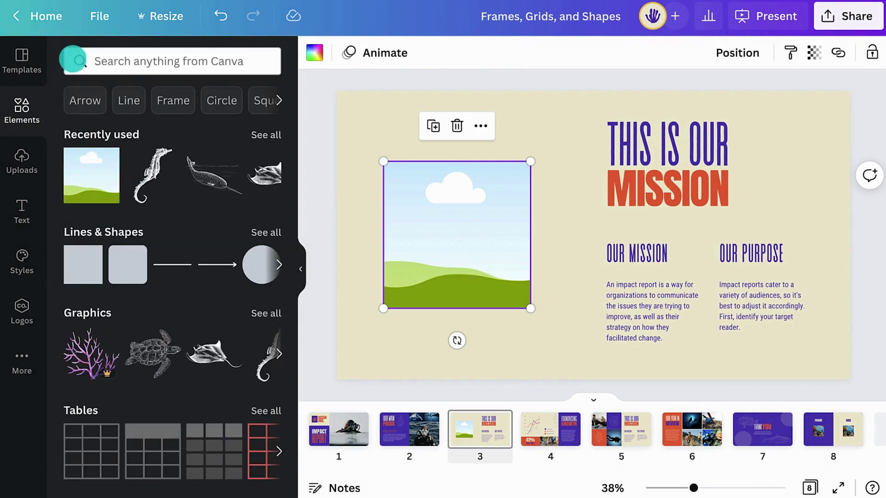
- Search Elements photos for 'scuba diver' and drag a diver photo into the square frame
left_click(123, 65)
type("scuba diver")
key("Return")
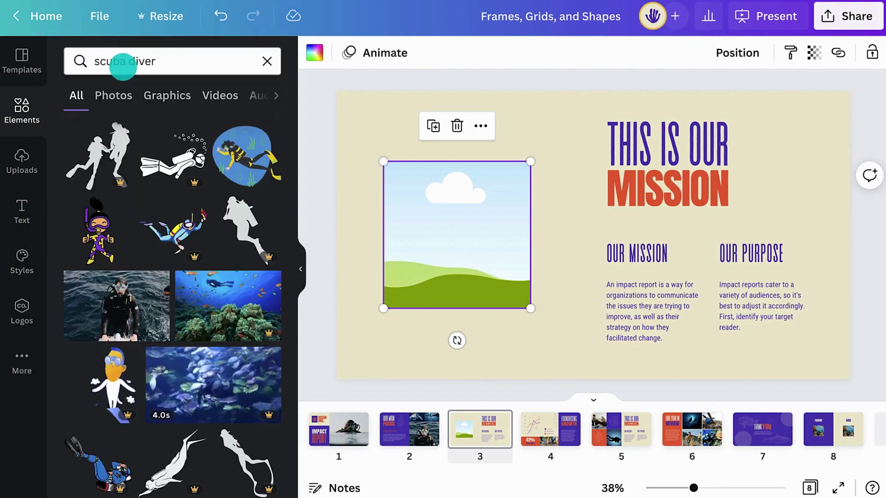
left_click(113, 96)
scroll(286, 131, "down", 15)
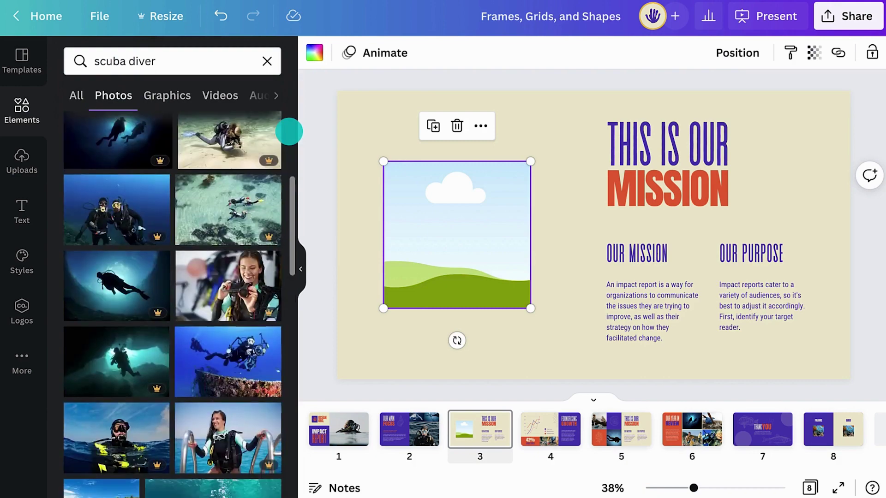
left_click_drag(145, 374, 409, 245)
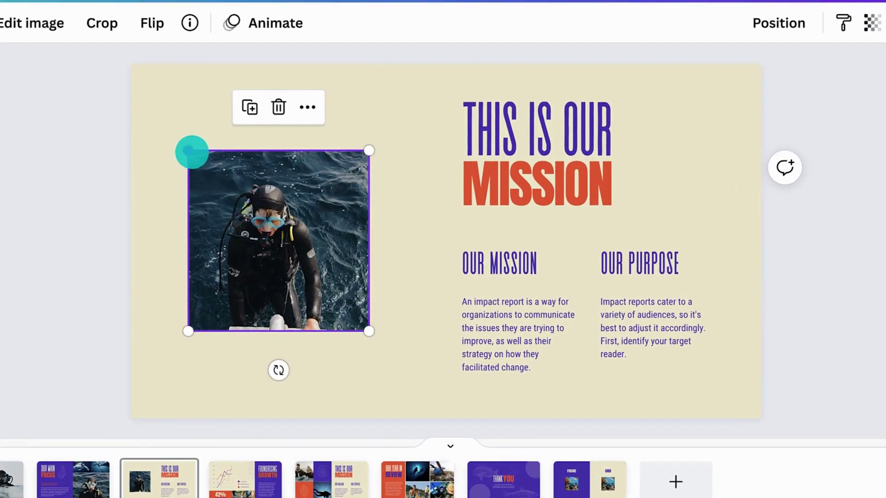
- Enlarge the diver photo frame by dragging its top-left and bottom-right corners outward
left_click_drag(253, 158, 240, 146)
left_click_drag(173, 137, 131, 94)
left_click_drag(369, 331, 411, 375)
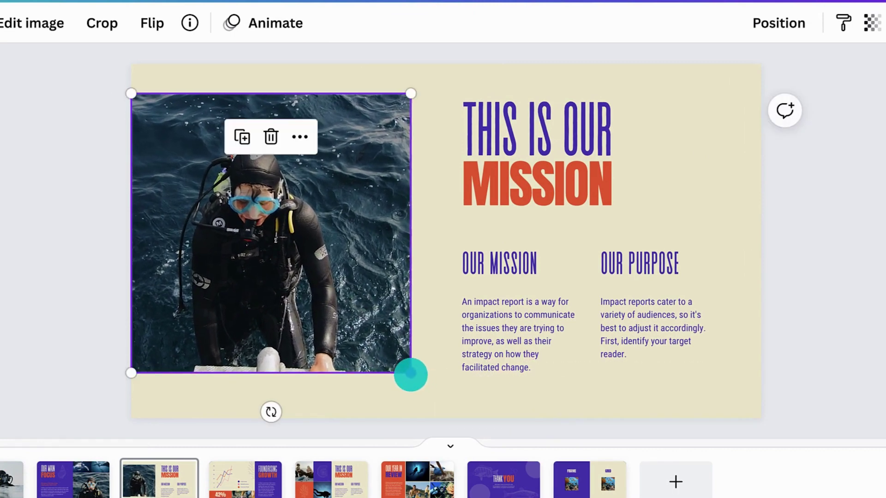
- Crop the photo inside the frame, shifting it right and enlarging it
double_click(292, 293)
left_click_drag(217, 273, 291, 280)
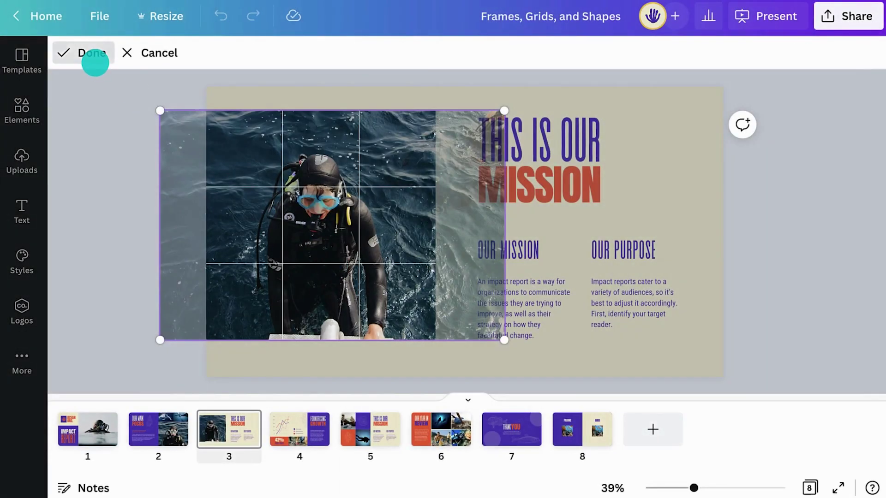
left_click(93, 54)
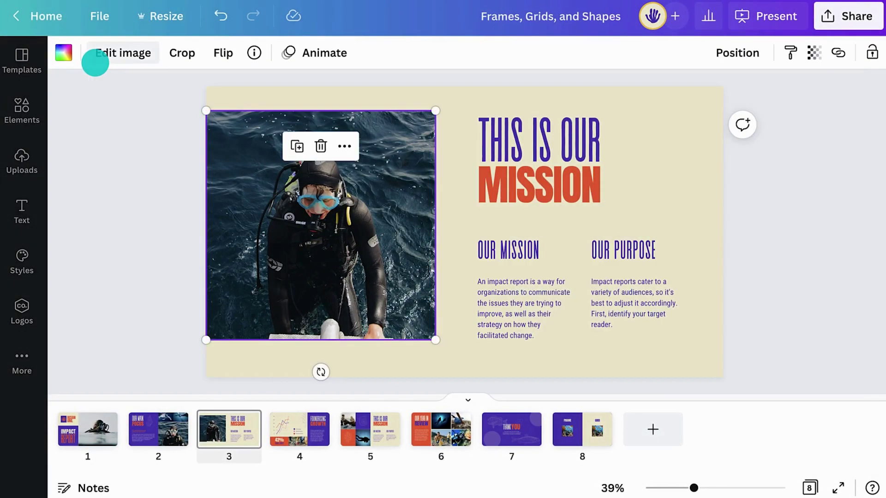
double_click(239, 184)
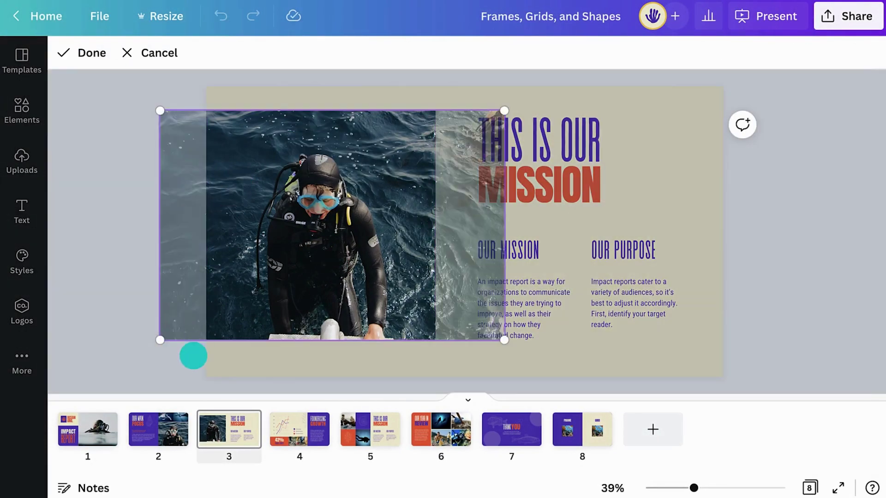
left_click(192, 357)
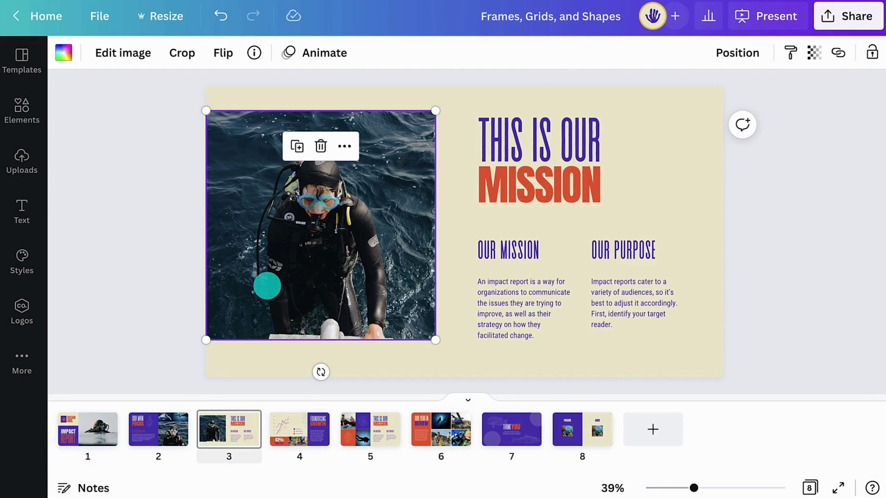
double_click(283, 255)
mouse_move(158, 337)
left_mouse_down()
mouse_move(109, 362)
mouse_move(164, 326)
left_mouse_up()
left_click(124, 314)
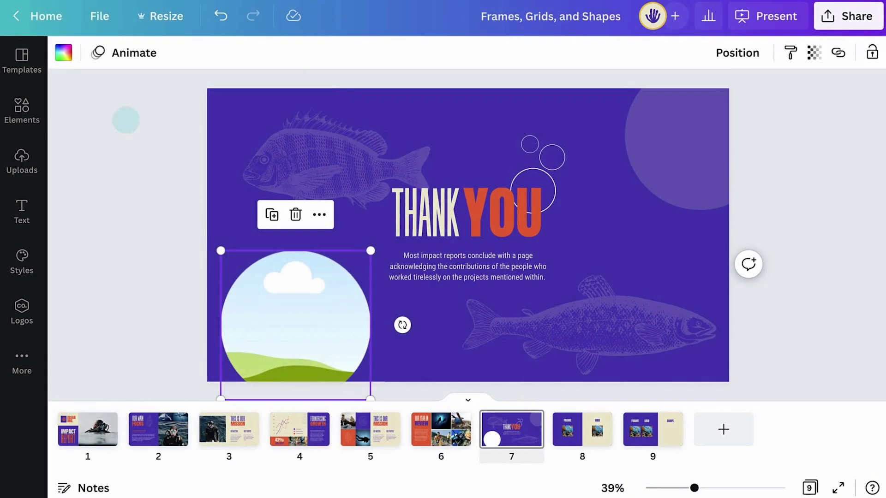
- Fill the Thank You slide's circle frame and the small top bubble with light purple
left_click(67, 54)
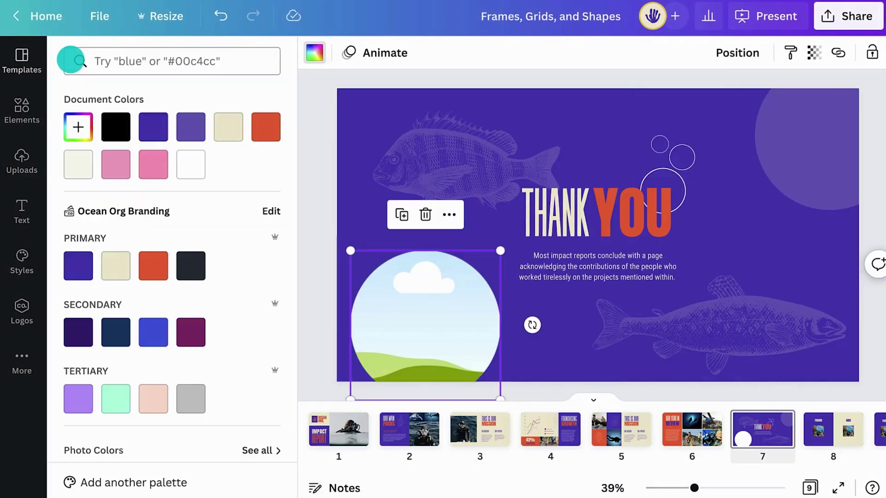
left_click(184, 116)
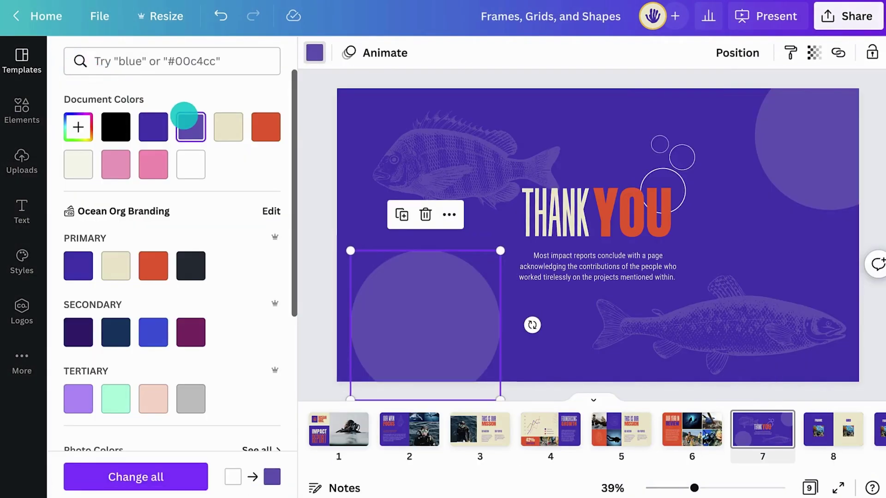
left_click(657, 138)
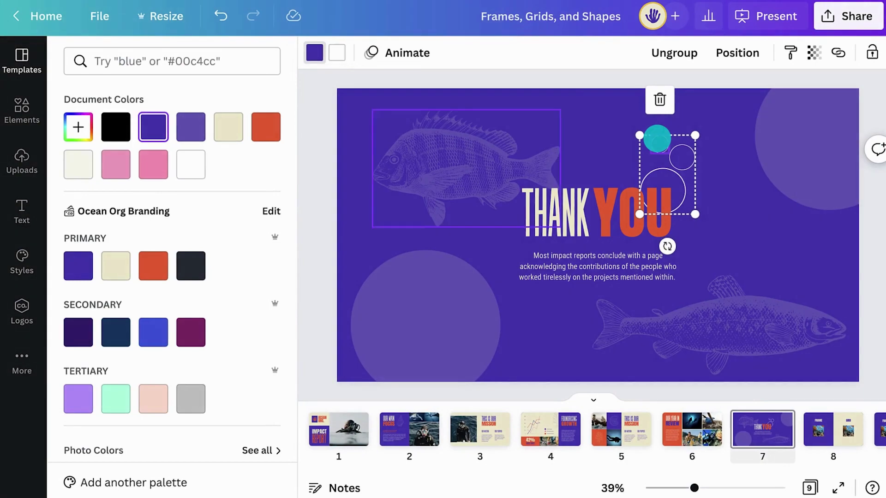
left_click(659, 144)
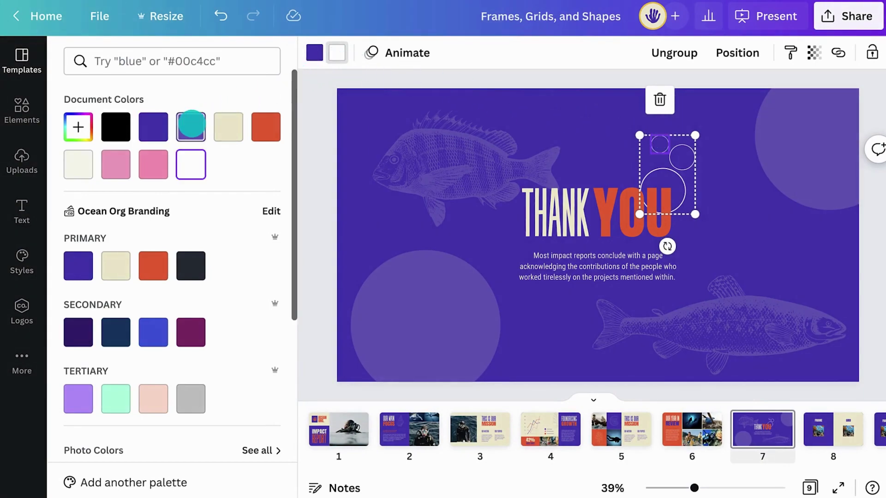
left_click(191, 125)
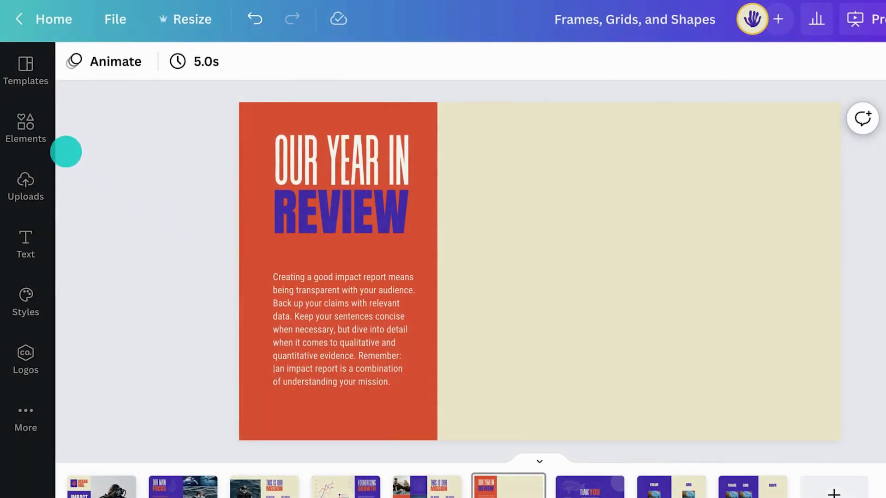
- Add a 2x2 grid from Elements Grids and stretch it over the slide's right half
left_click(41, 133)
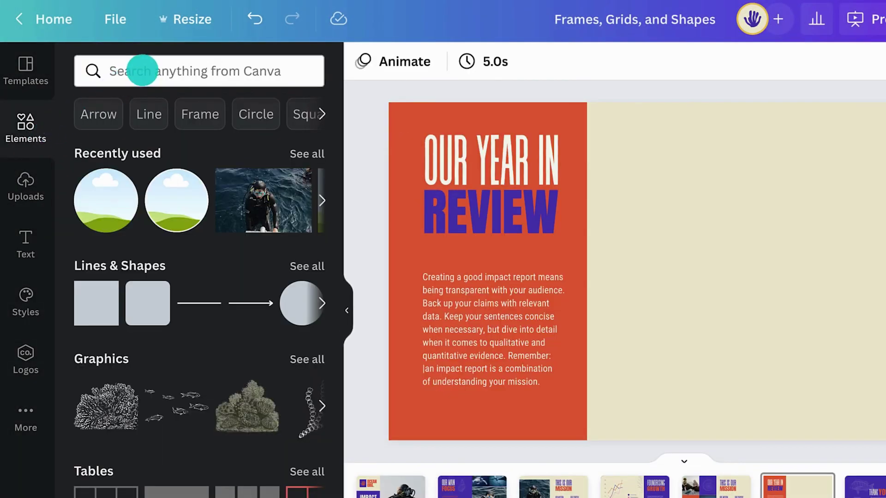
left_click(142, 71)
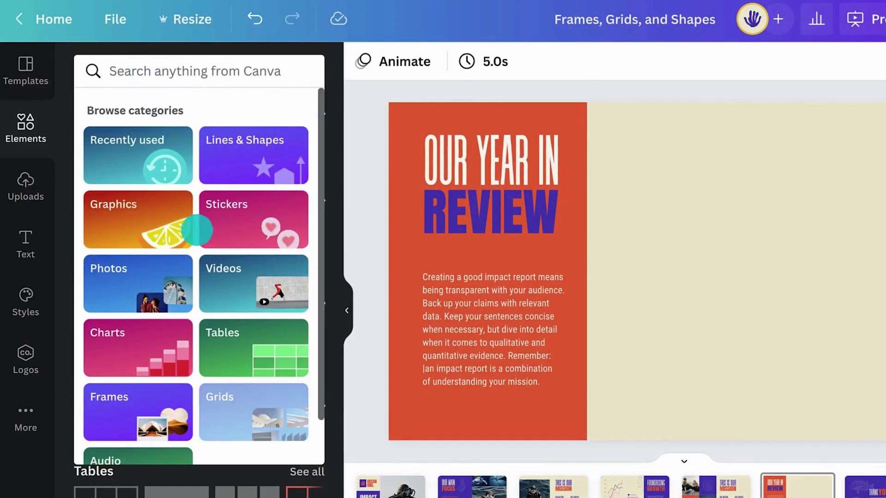
left_click(267, 434)
scroll(267, 436, "down", 10)
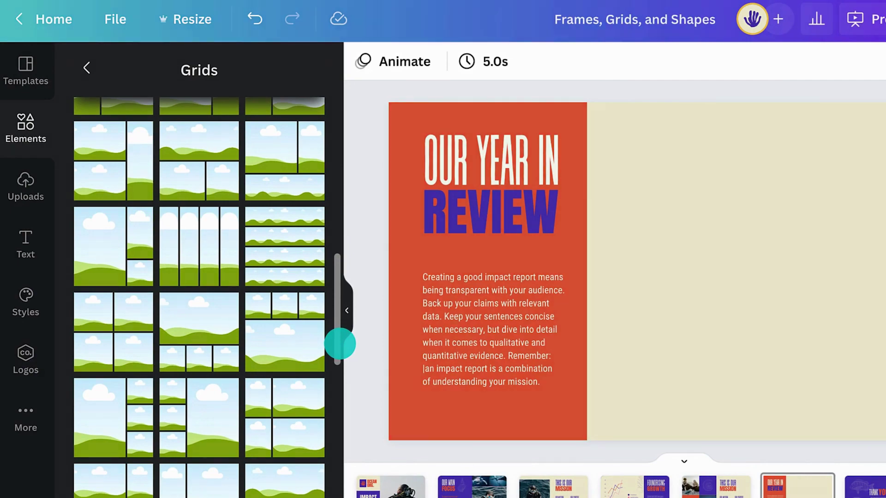
left_click_drag(111, 331, 681, 202)
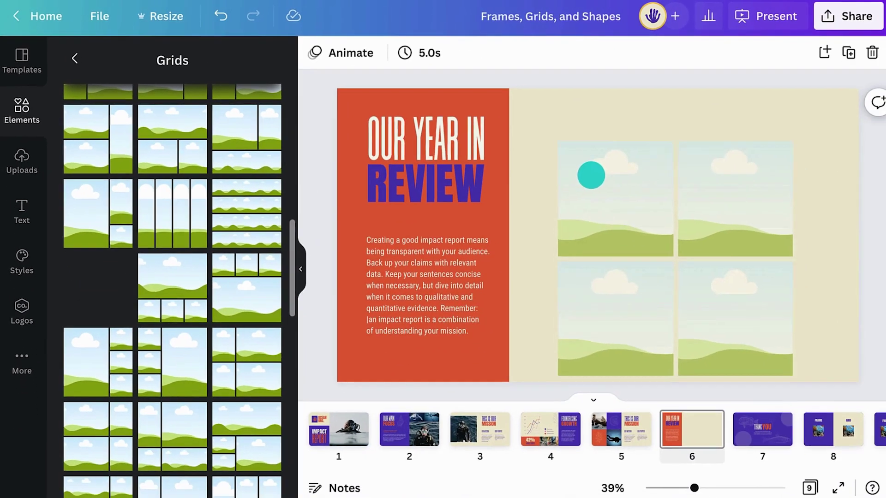
left_click_drag(591, 175, 583, 154)
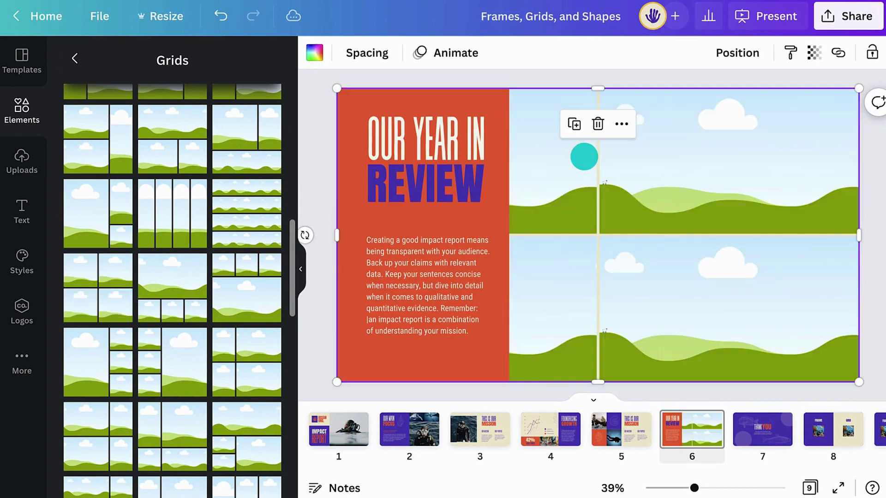
left_click_drag(509, 89, 505, 86)
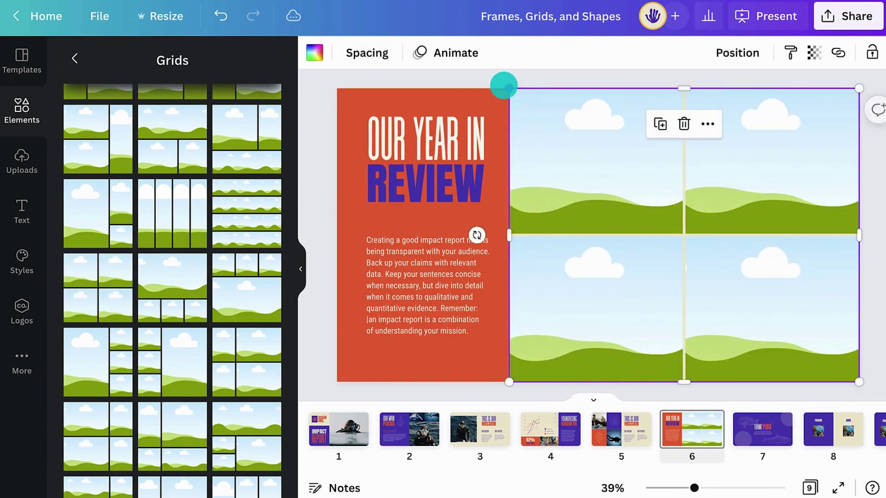
left_click(544, 107)
- Drag the uploaded diver silhouette and beach hand photos into the top grid cells
left_click(29, 155)
left_click_drag(228, 298, 532, 167)
left_click_drag(116, 224, 710, 173)
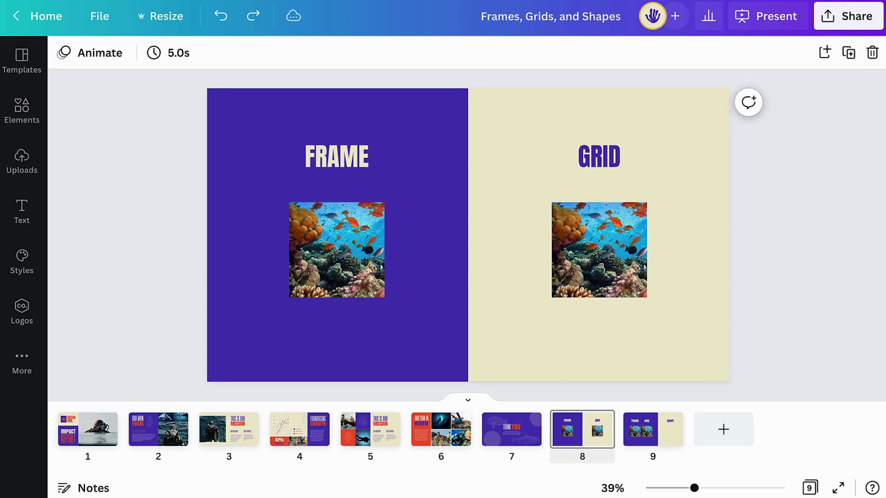
- Enlarge the framed coral reef image to 454×454
left_click(305, 258)
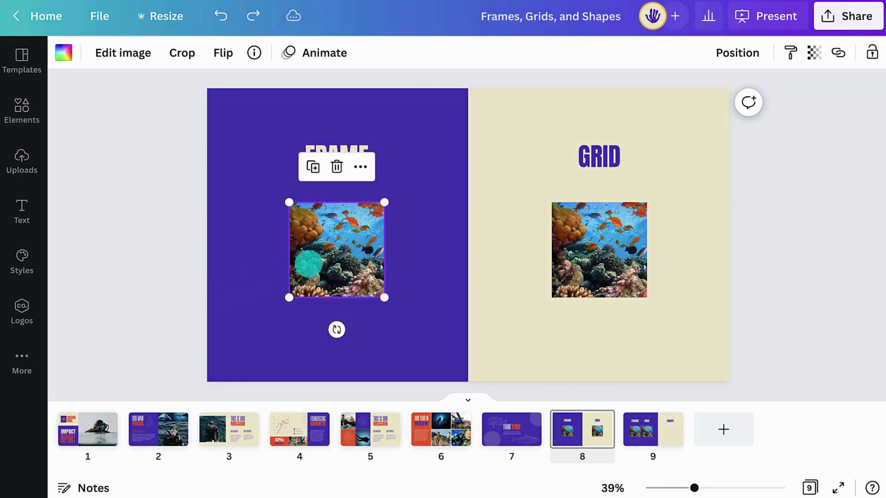
mouse_move(287, 201)
left_mouse_down()
mouse_move(251, 184)
mouse_move(282, 201)
left_mouse_up()
mouse_move(383, 296)
left_mouse_down()
mouse_move(418, 317)
mouse_move(384, 296)
left_mouse_up()
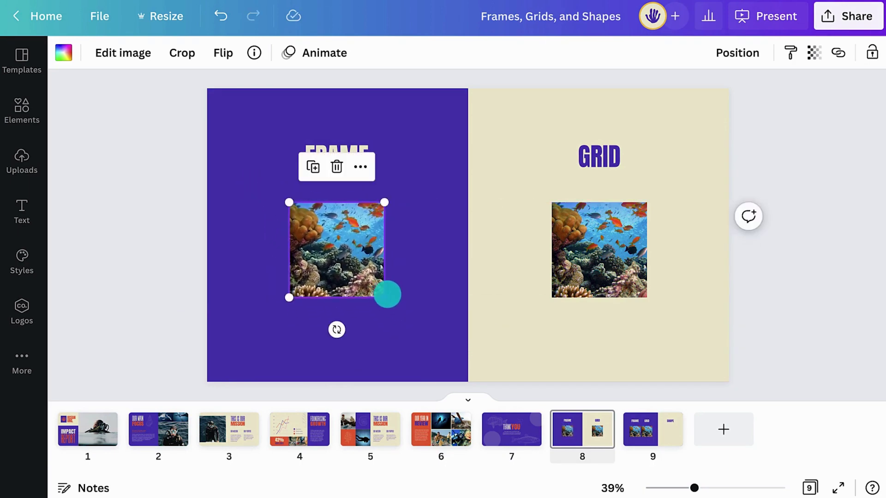
- Test resizing the grid's coral reef image, stretched and proportional, then restore its original size
left_click(560, 255)
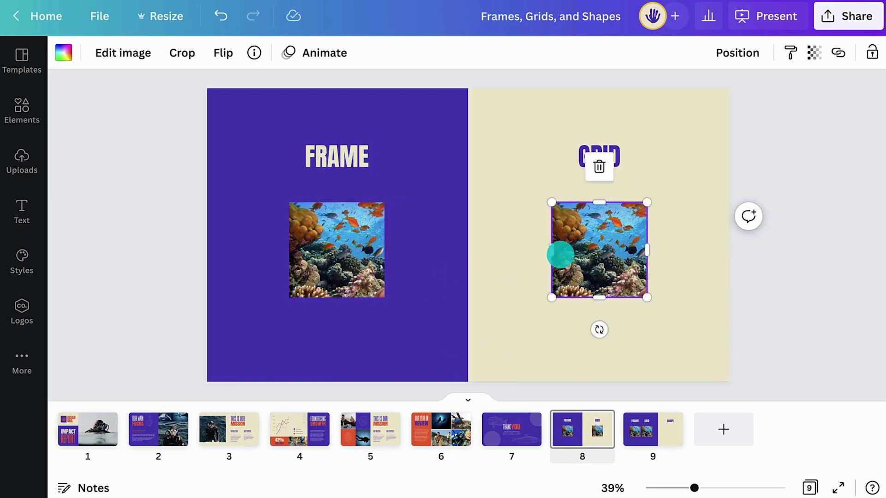
mouse_move(555, 292)
left_mouse_down()
mouse_move(508, 338)
mouse_move(518, 324)
mouse_move(559, 345)
mouse_move(546, 295)
left_mouse_up()
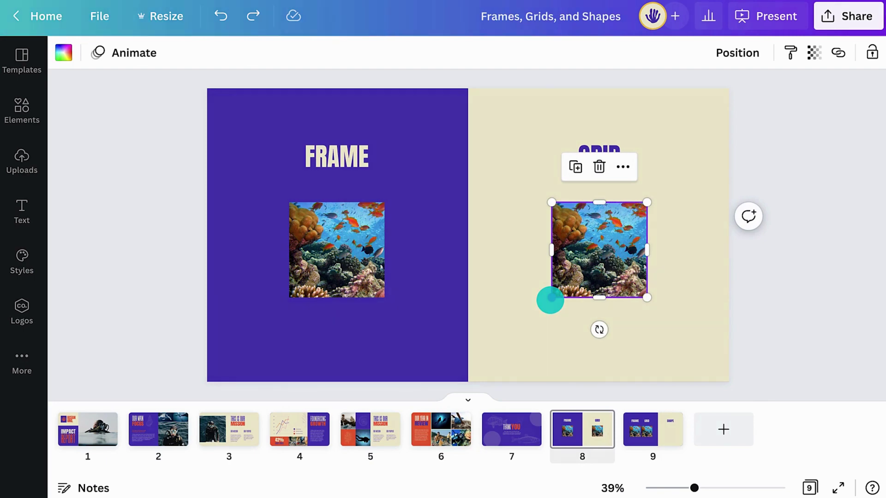
mouse_move(550, 300)
left_mouse_down()
mouse_move(508, 340)
mouse_move(557, 303)
left_mouse_up()
mouse_move(552, 204)
left_mouse_down()
mouse_move(516, 175)
mouse_move(552, 203)
left_mouse_up()
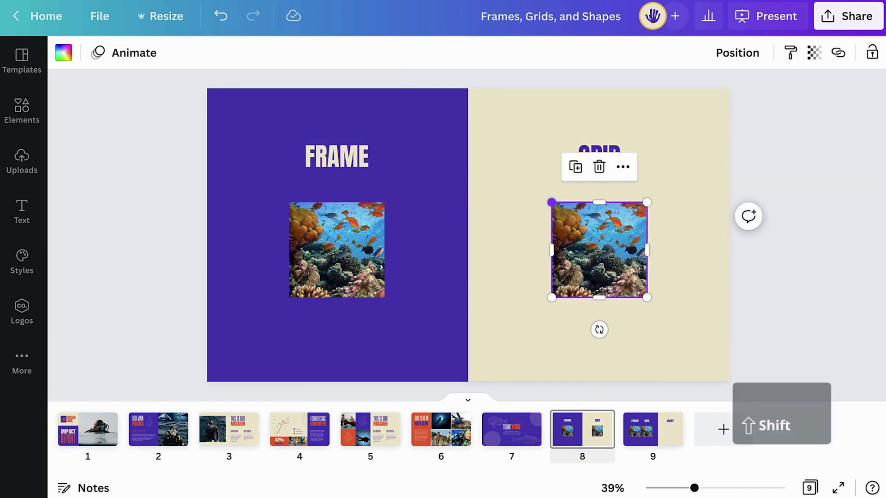
key("Escape")
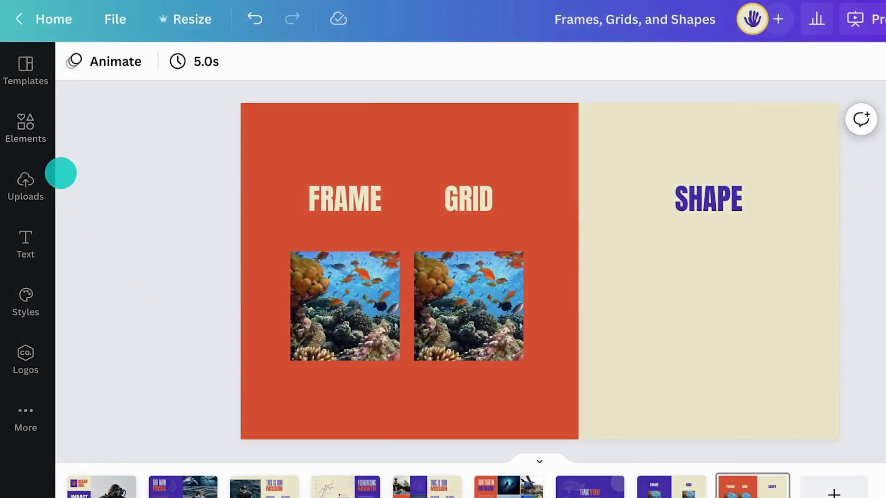
- Add a Lines & Shapes square to the beige half, type 'OceanOrg's Mission' in it, and shrink it
left_click(47, 133)
left_click(136, 75)
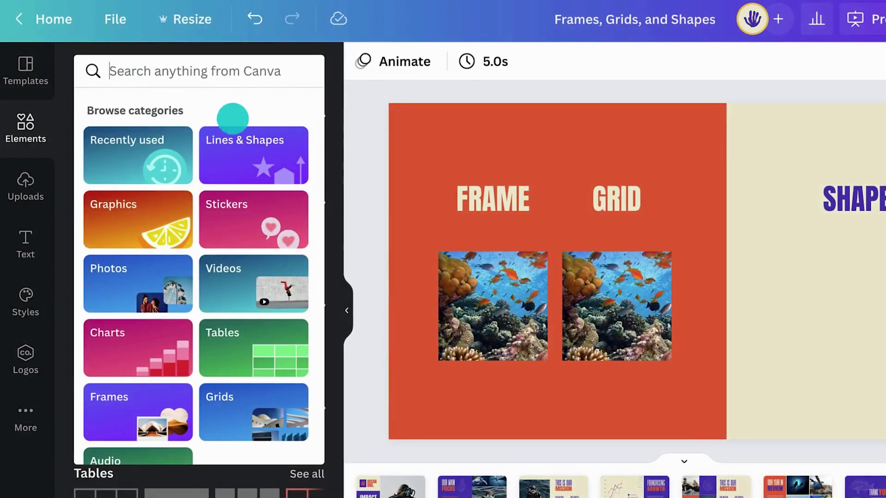
left_click(231, 119)
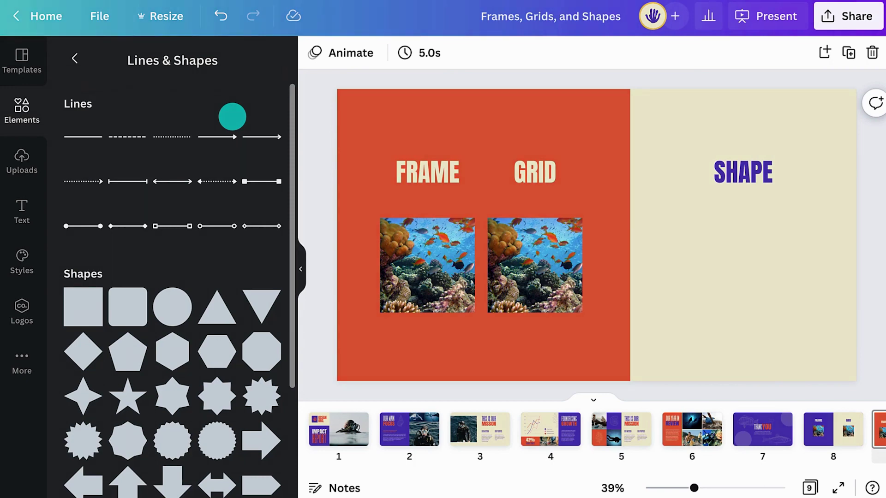
left_click_drag(89, 302, 727, 235)
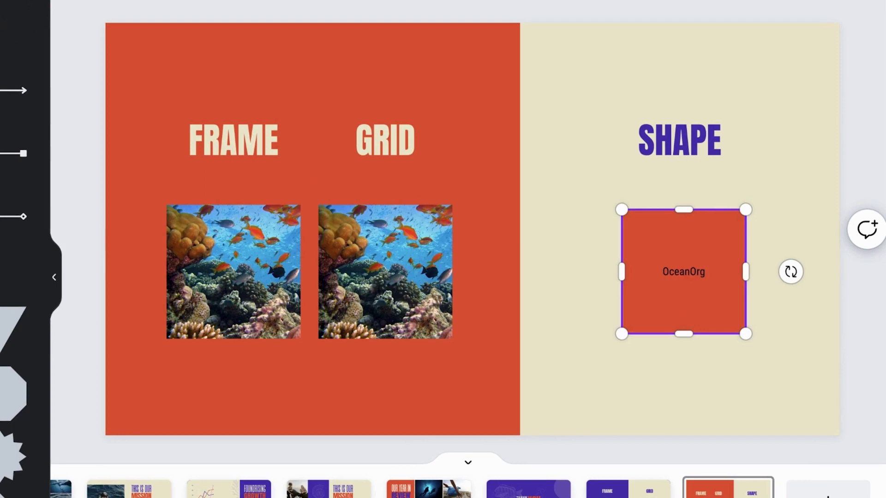
left_click(688, 272)
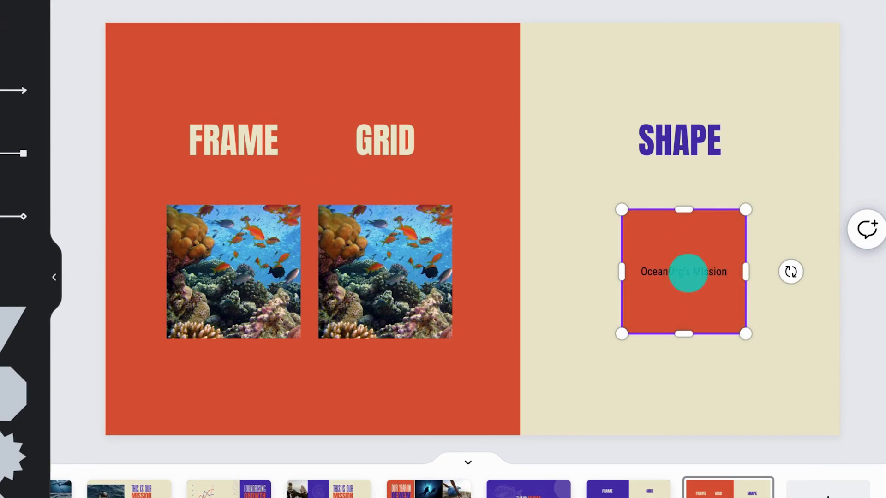
left_click_drag(621, 210, 653, 213)
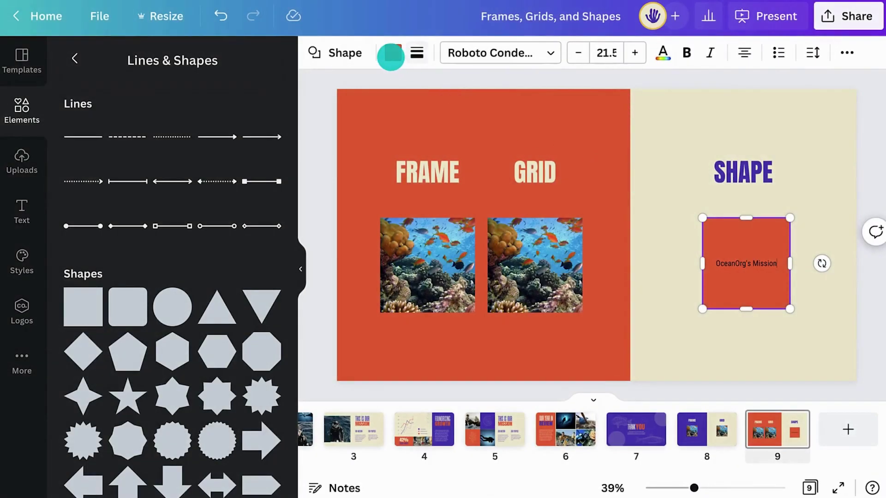
- Make the square purple with a solid black border of weight 24 and corner rounding 96
left_click(392, 52)
left_click(184, 126)
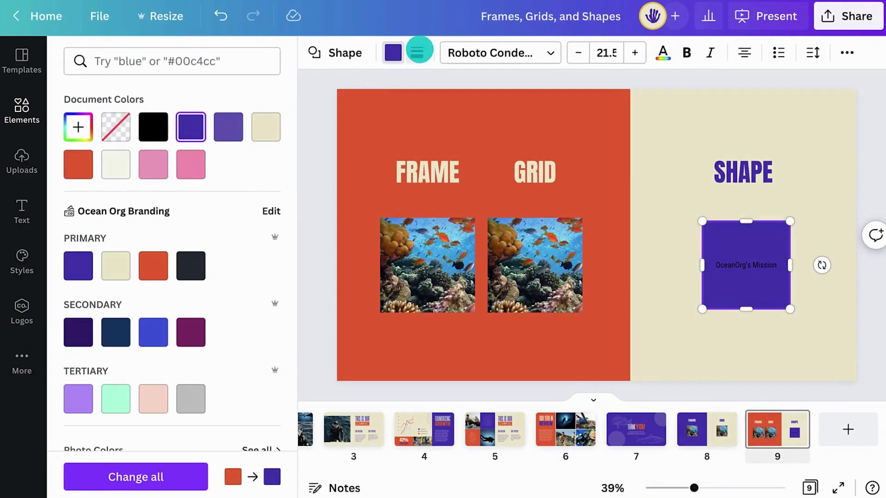
left_click(417, 52)
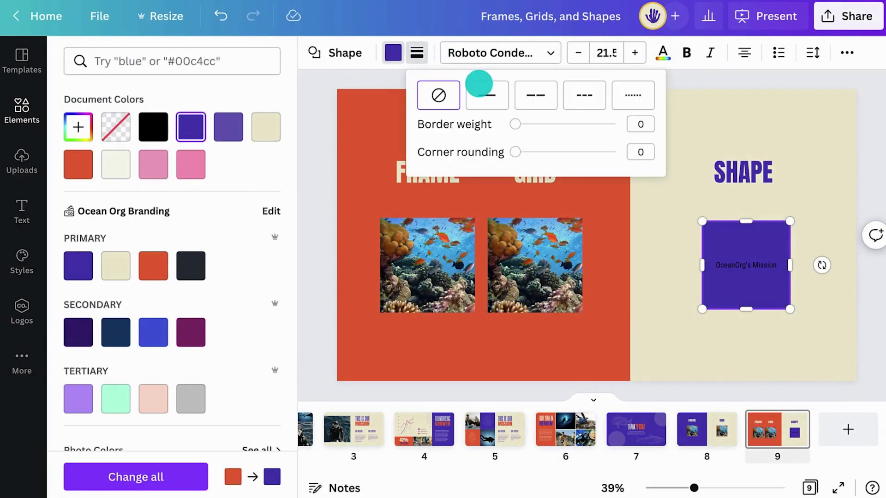
left_click(488, 95)
left_click_drag(518, 123, 539, 124)
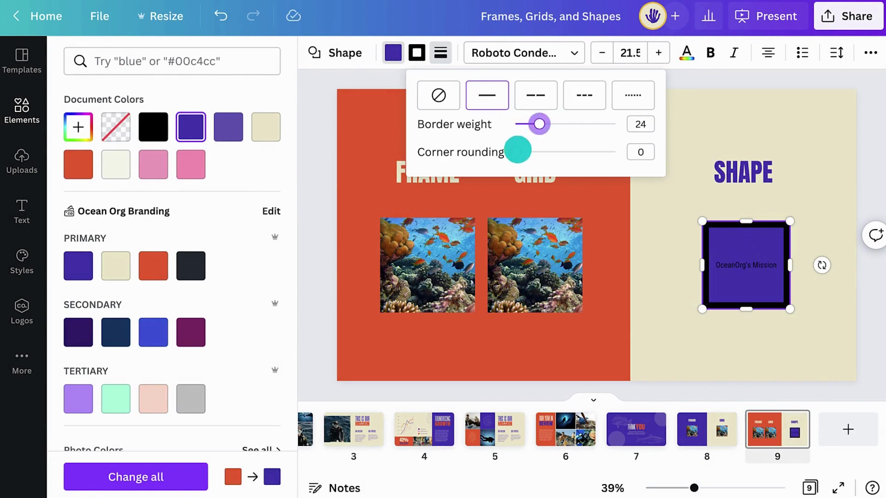
left_click_drag(515, 151, 611, 151)
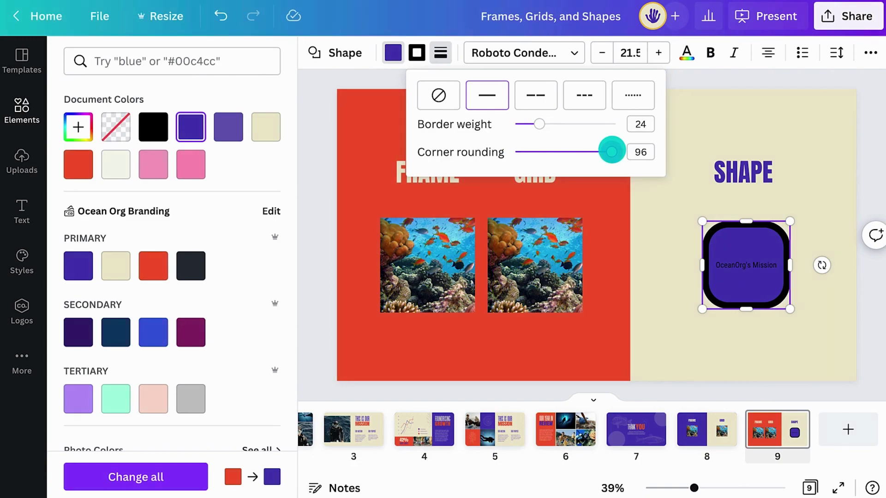